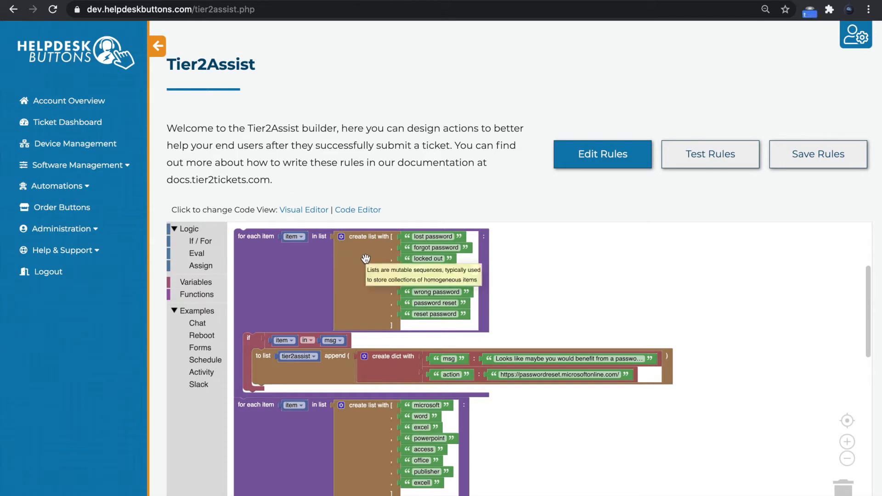
- Show the Tier2Assist rules in the Code Editor view and return to the Visual Editor
{"action": "left_click_drag", "start_coordinate": [365, 259], "coordinate": [356, 238]}
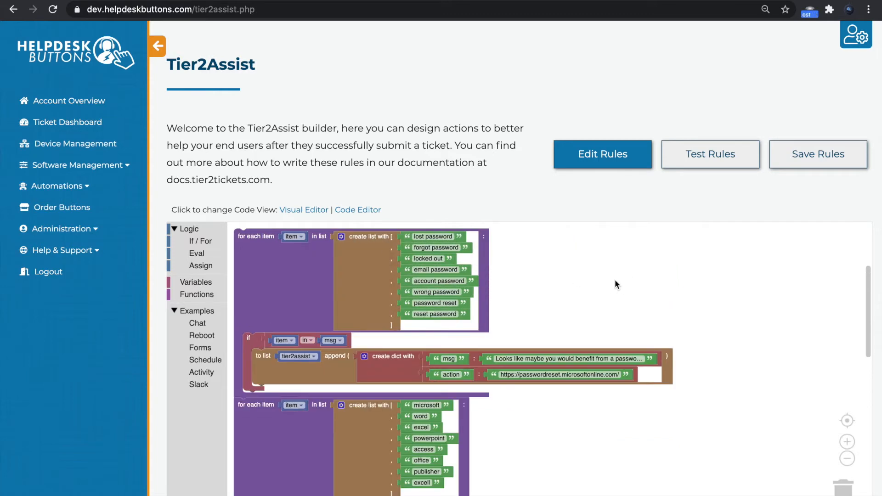
{"action": "left_click", "coordinate": [361, 210]}
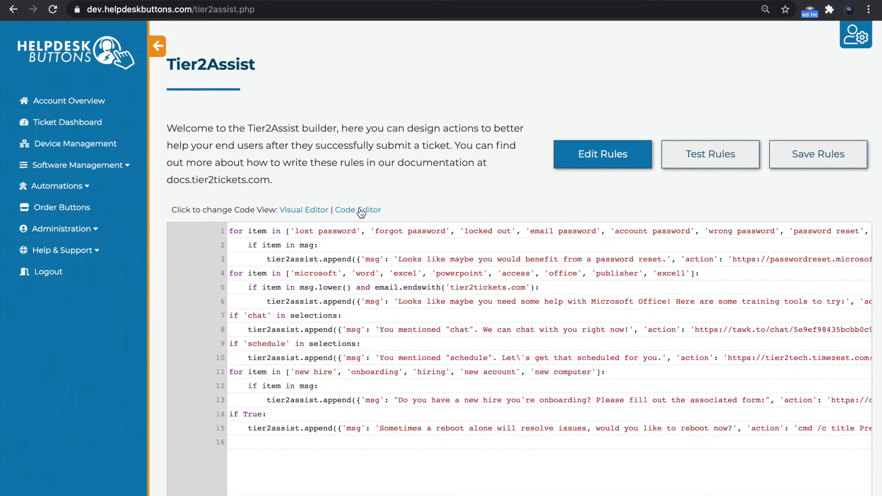
{"action": "left_click", "coordinate": [293, 211]}
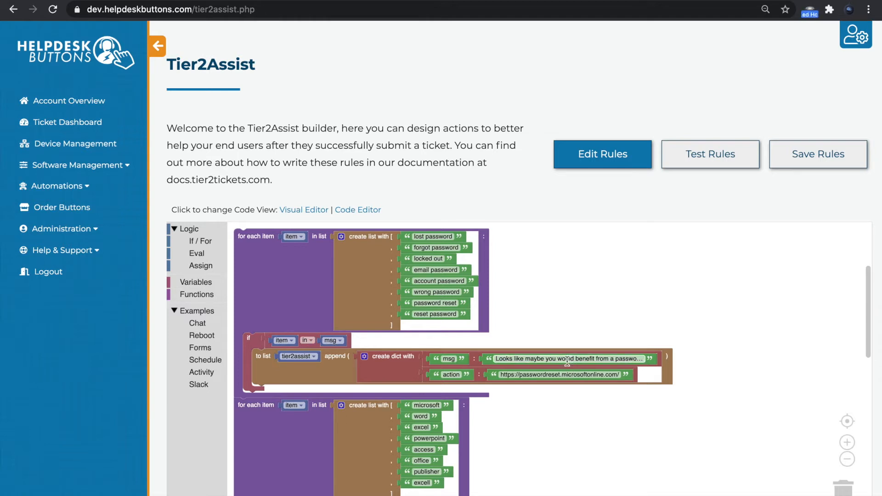
- Examine the message and action values of the password reset, Microsoft Office, chat and schedule rules
{"action": "left_click", "coordinate": [626, 361]}
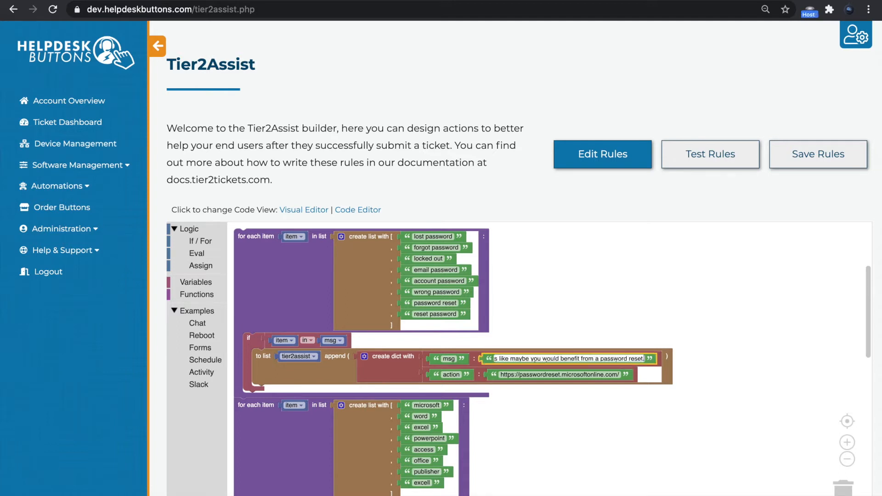
{"action": "left_click", "coordinate": [565, 375]}
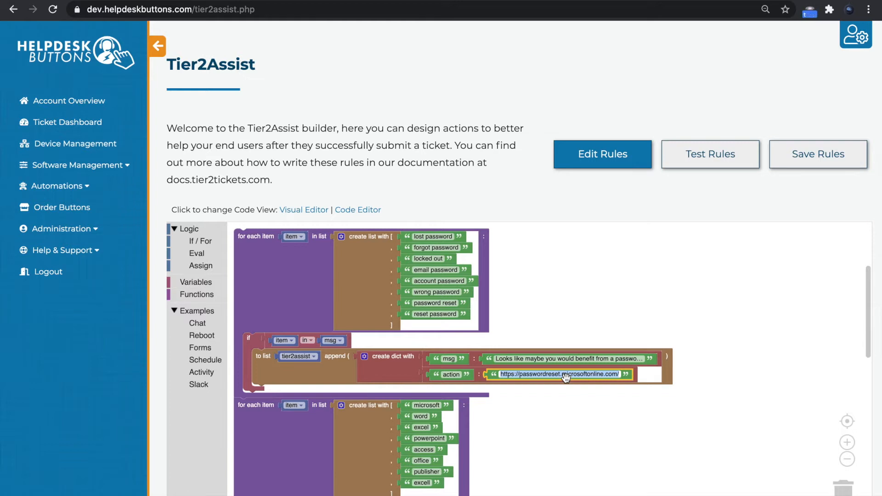
{"action": "left_click_drag", "start_coordinate": [623, 432], "coordinate": [625, 284]}
{"action": "left_click_drag", "start_coordinate": [731, 404], "coordinate": [746, 321]}
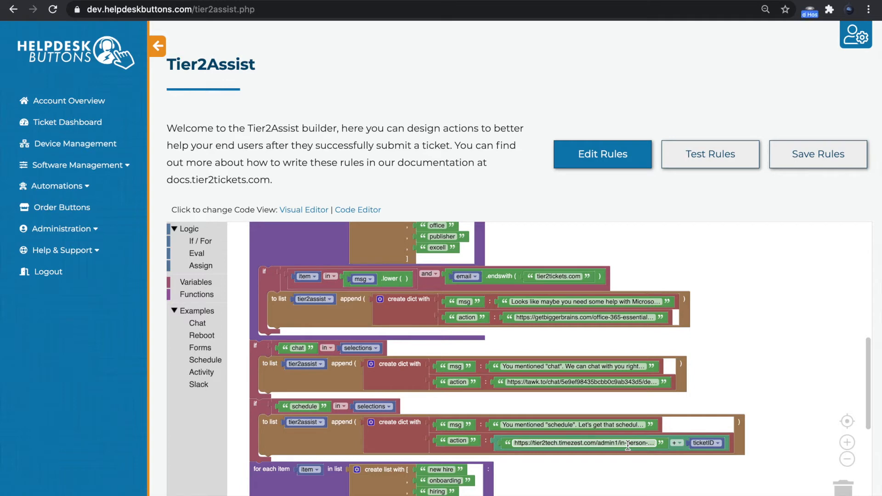
{"action": "left_click_drag", "start_coordinate": [702, 271], "coordinate": [726, 445]}
{"action": "left_click_drag", "start_coordinate": [748, 345], "coordinate": [712, 411]}
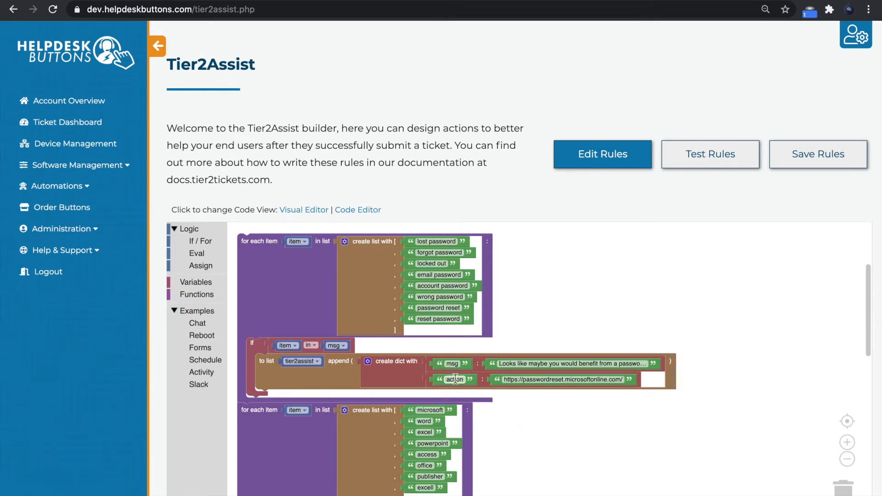
{"action": "left_click_drag", "start_coordinate": [615, 469], "coordinate": [618, 367]}
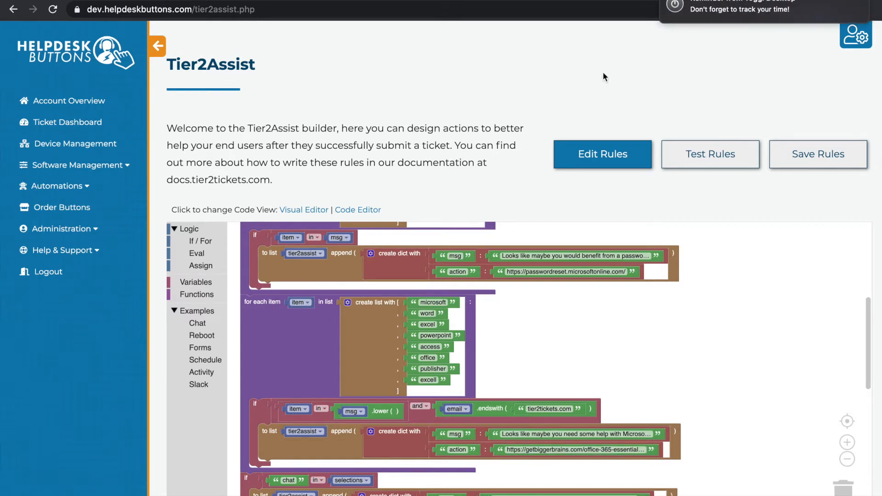
{"action": "left_click", "coordinate": [849, 3]}
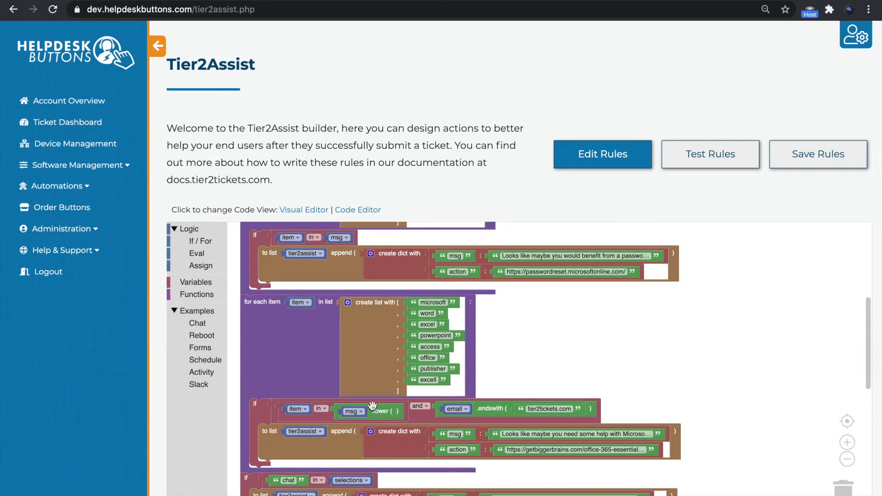
{"action": "left_click_drag", "start_coordinate": [725, 456], "coordinate": [715, 236]}
{"action": "left_click_drag", "start_coordinate": [688, 404], "coordinate": [682, 446]}
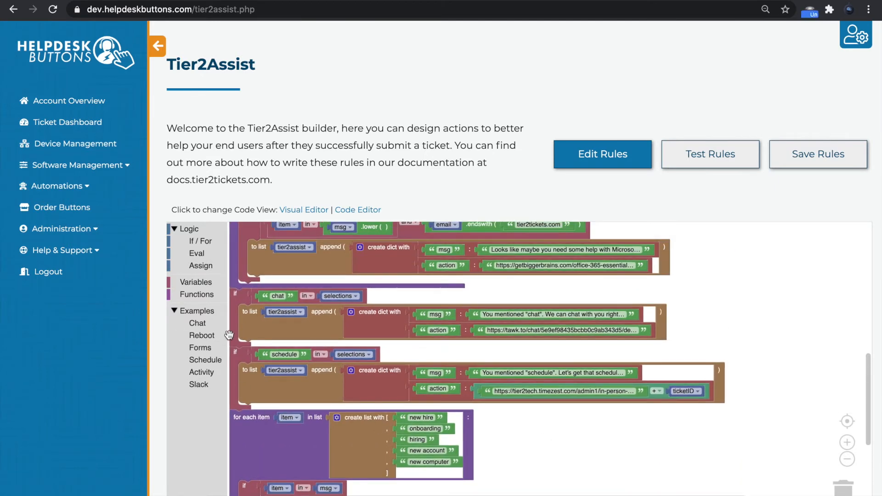
- Insert the Activity example blocks between the Microsoft Office loop and the chat condition
{"action": "left_click", "coordinate": [192, 384]}
{"action": "left_click", "coordinate": [202, 372]}
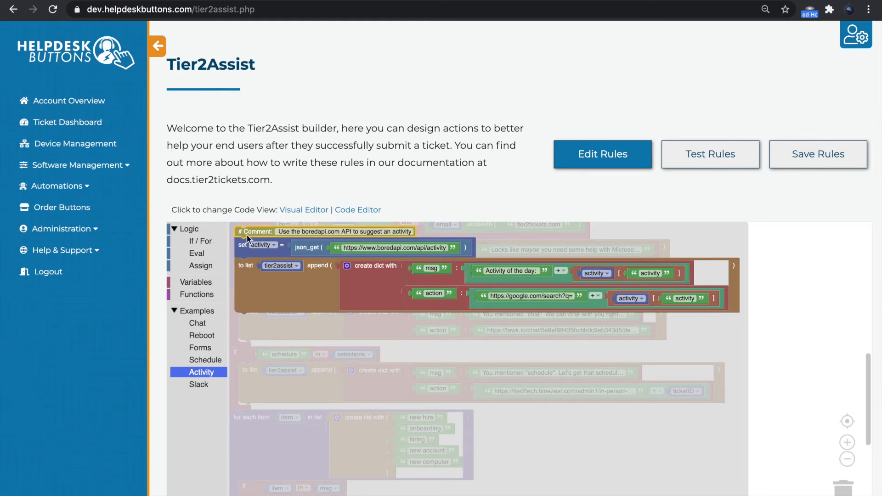
{"action": "left_click_drag", "start_coordinate": [244, 234], "coordinate": [239, 295]}
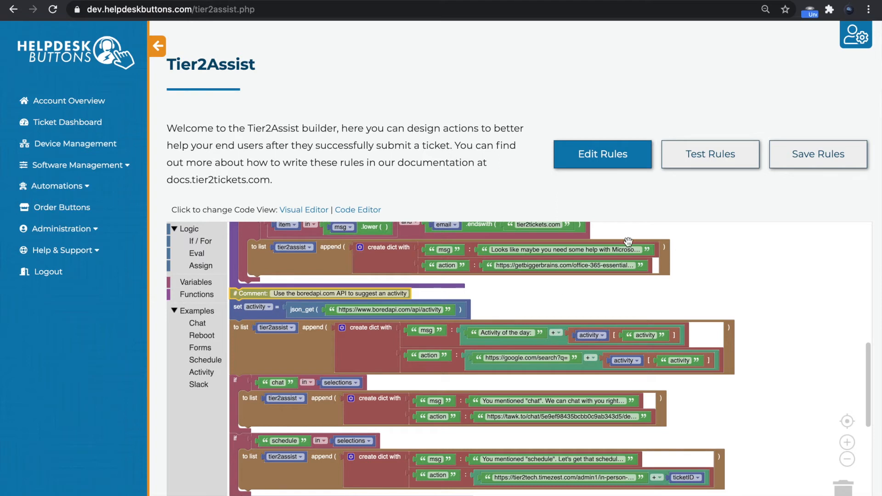
- Check which variables can be chosen for the list in the activity rule's append block
{"action": "left_click", "coordinate": [291, 327]}
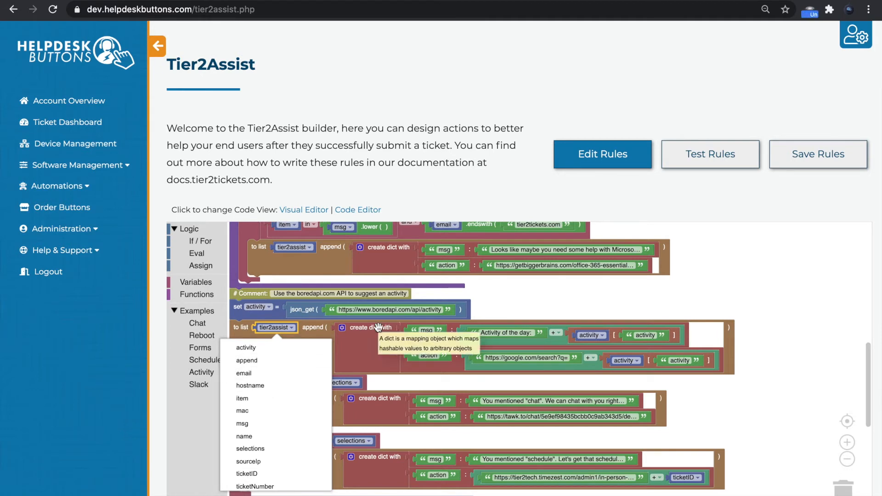
{"action": "left_click", "coordinate": [666, 322]}
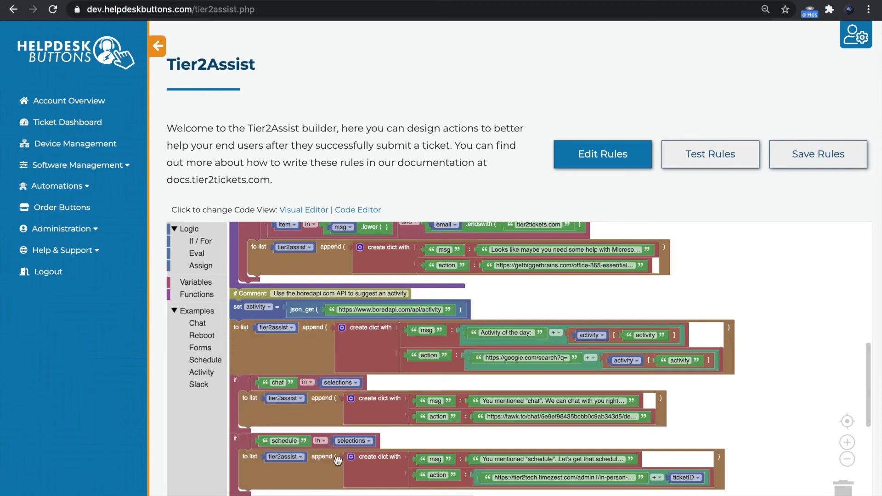
{"action": "left_click", "coordinate": [763, 279]}
{"action": "left_click_drag", "start_coordinate": [763, 278], "coordinate": [759, 321]}
- Test the Tier2Assist rules with the msg "I forgot password" and save the rules
{"action": "left_click", "coordinate": [699, 155]}
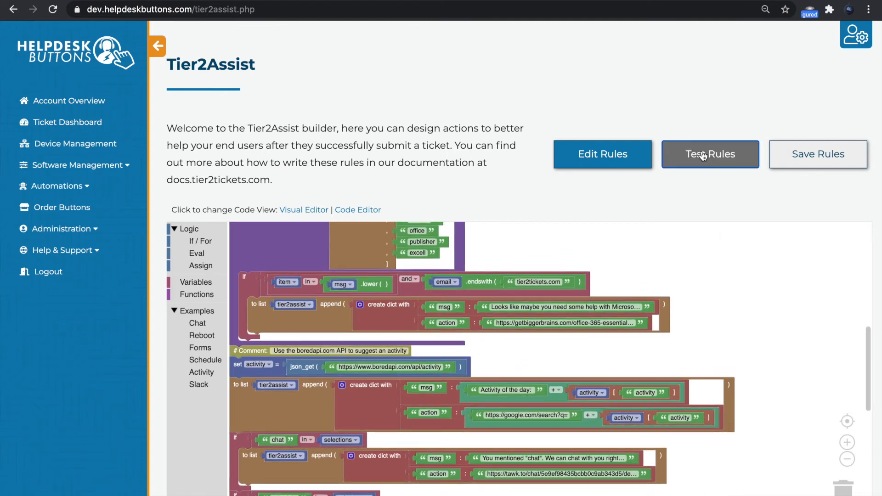
{"action": "triple_click", "coordinate": [336, 209]}
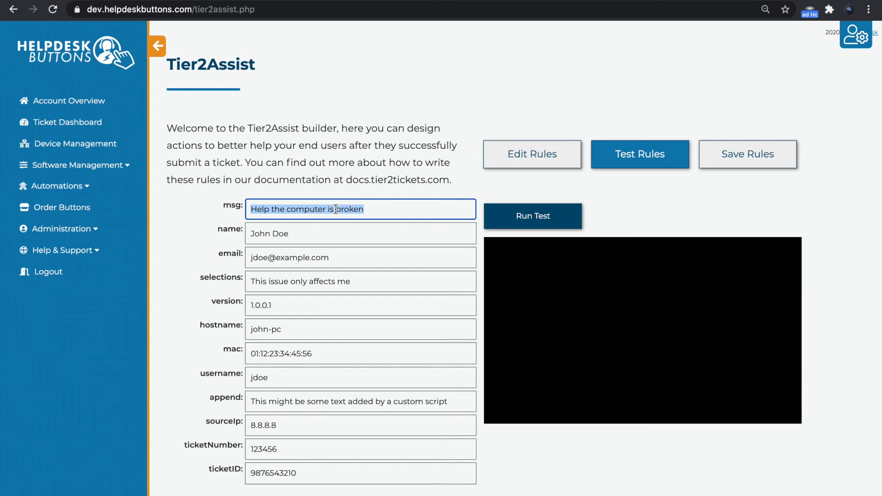
{"action": "type", "text": "I forg"}
{"action": "type", "text": "ot password"}
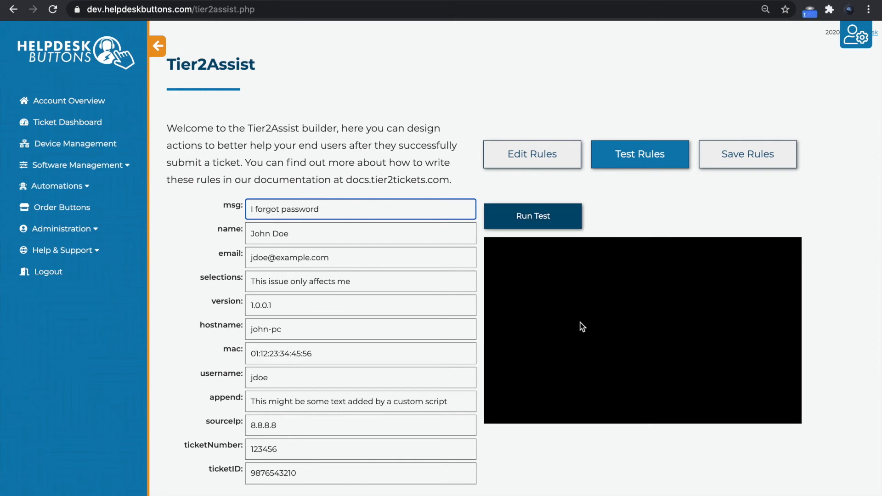
{"action": "left_click", "coordinate": [524, 209]}
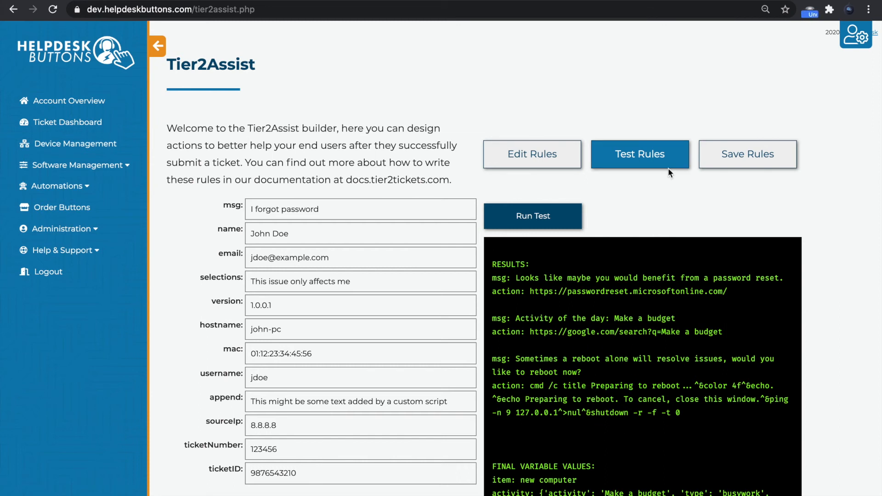
{"action": "left_click", "coordinate": [700, 157]}
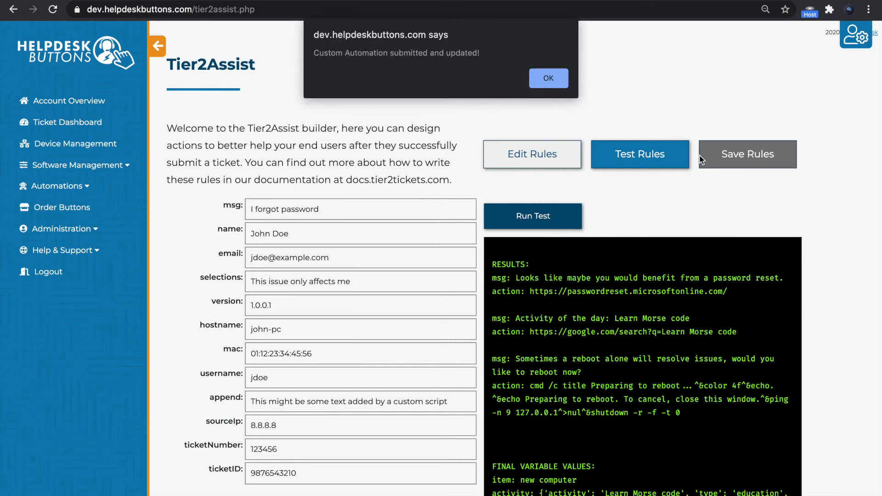
{"action": "left_click", "coordinate": [545, 80]}
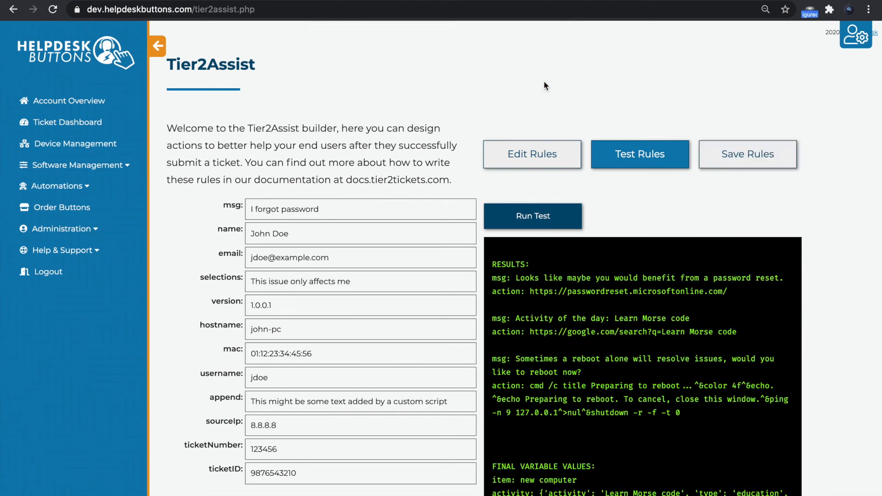
- Open the Dispatcher Rules builder and view its 75% Caps example
{"action": "left_click", "coordinate": [74, 187]}
{"action": "left_click", "coordinate": [73, 225]}
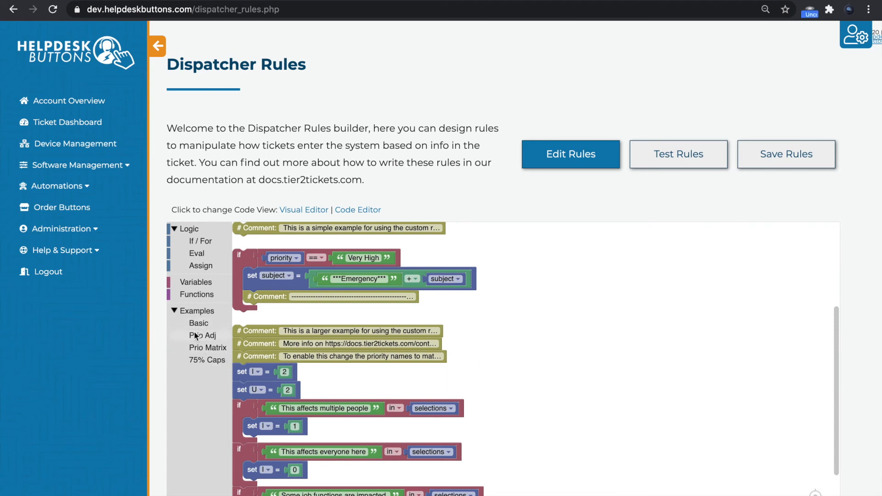
{"action": "left_click", "coordinate": [201, 358]}
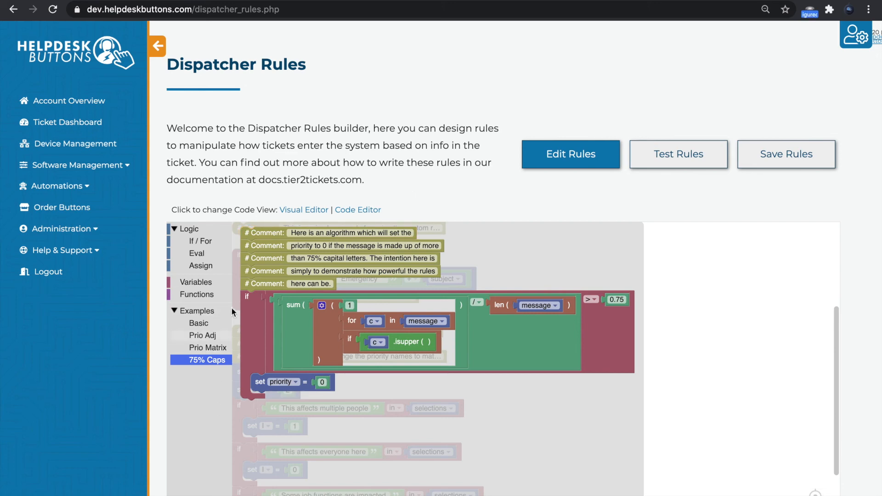
- Run a test of the dispatcher rules with the prefilled ticket values and save the rules
{"action": "left_click", "coordinate": [667, 158]}
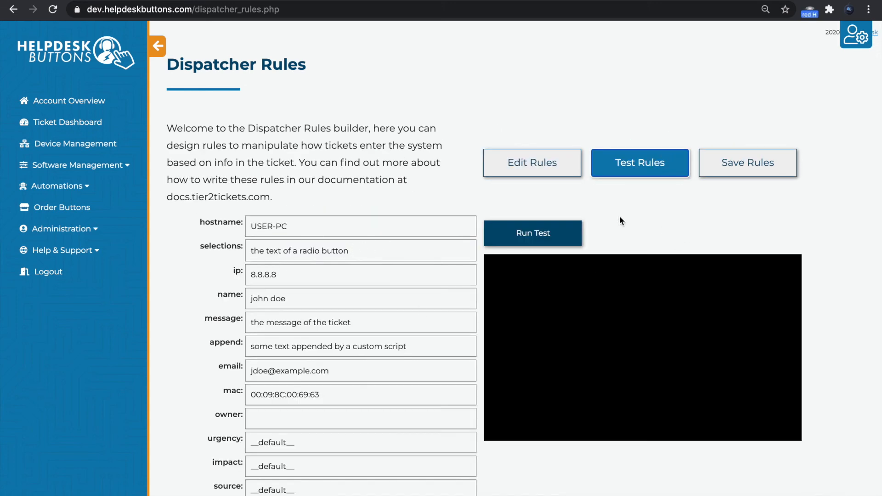
{"action": "left_click", "coordinate": [536, 234]}
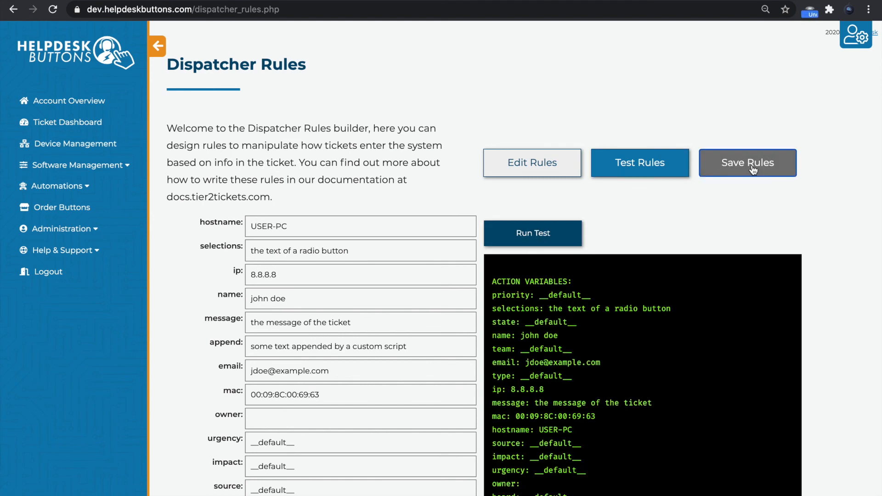
{"action": "left_click", "coordinate": [751, 167]}
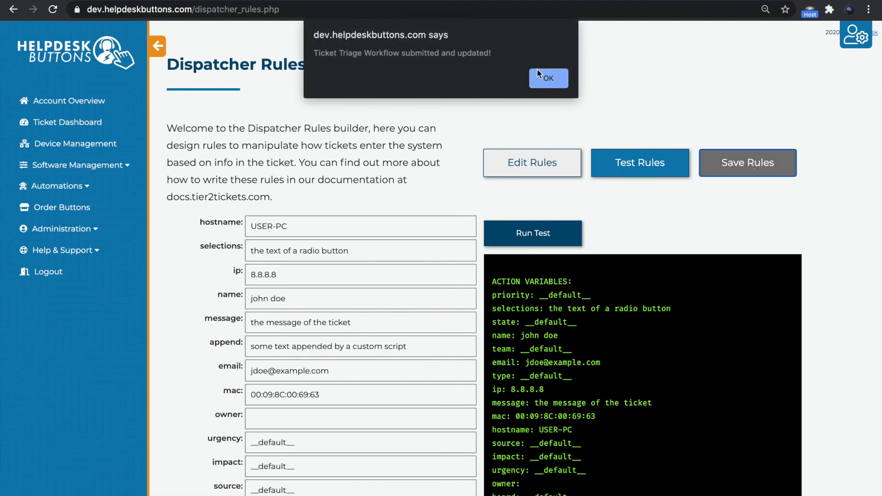
{"action": "left_click", "coordinate": [540, 72]}
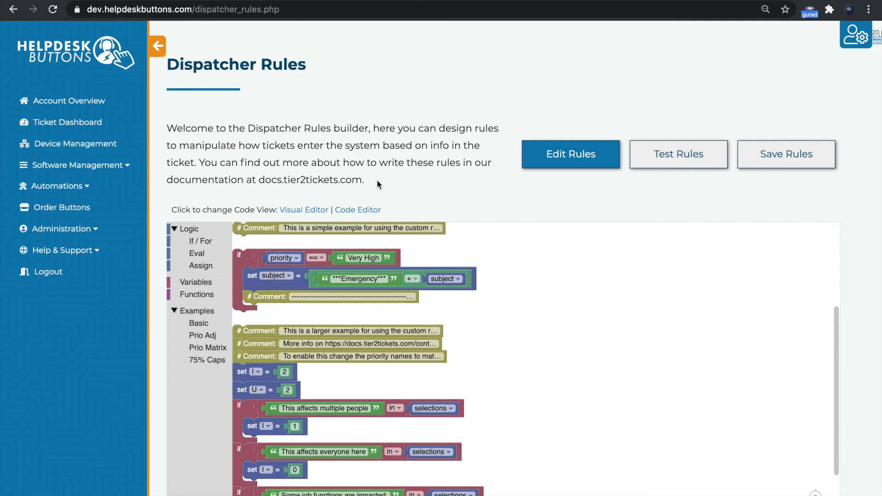